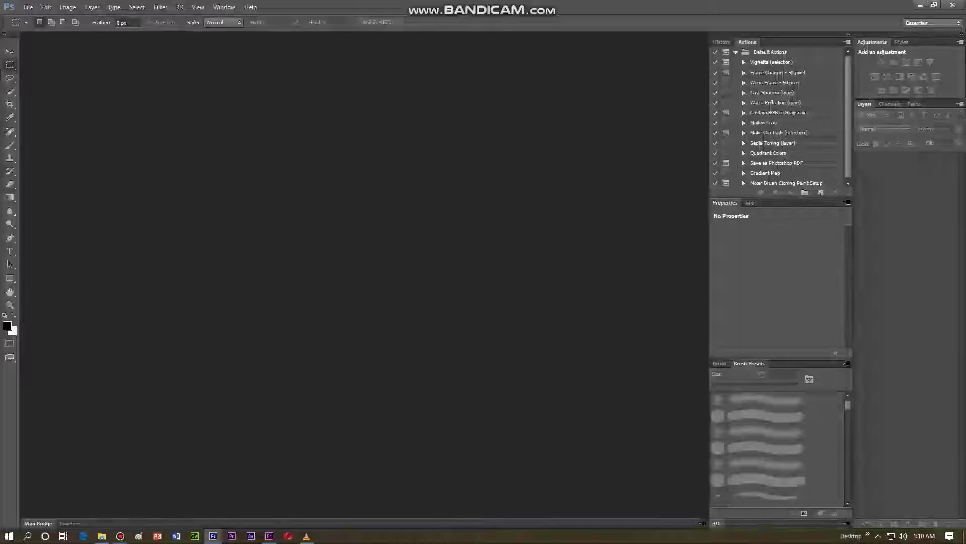
# - Open IMG_2555.JPG in Photoshop by dragging it from File Explorer onto the workspace
pyautogui.click(101, 536)
pyautogui.moveTo(577, 307); pyautogui.dragTo(413, 126)
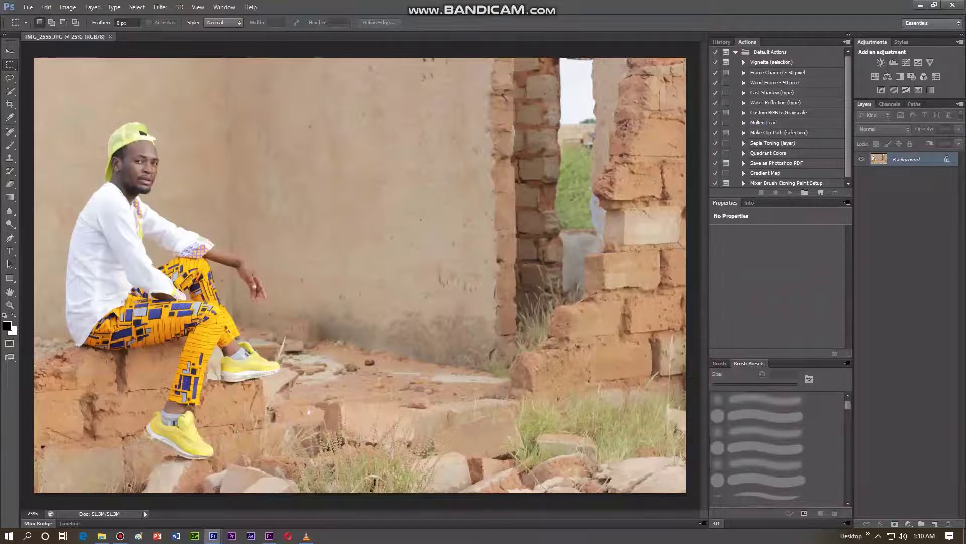
# - Choose the Quick Selection tool with a 67 px brush
pyautogui.click(10, 91)
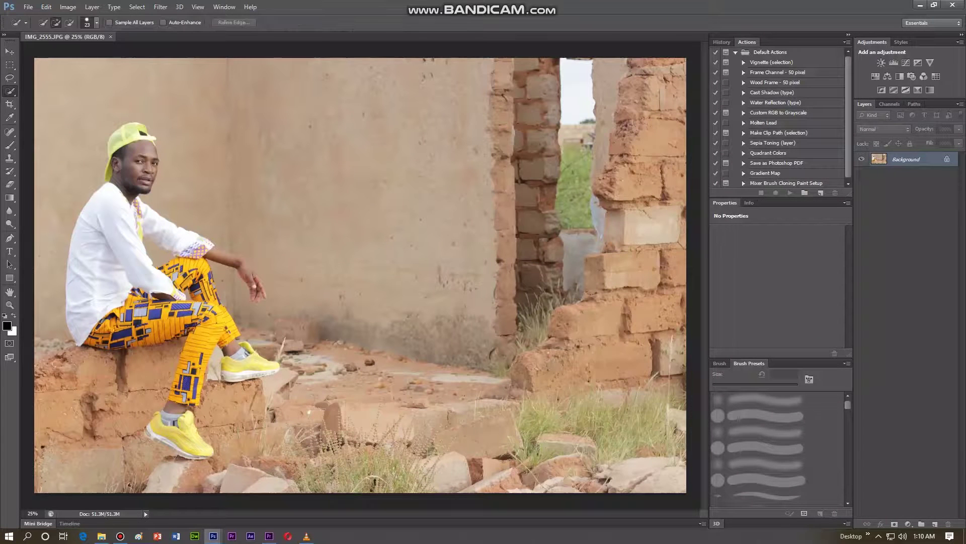
pyautogui.click(96, 22)
pyautogui.moveTo(51, 52); pyautogui.dragTo(73, 51)
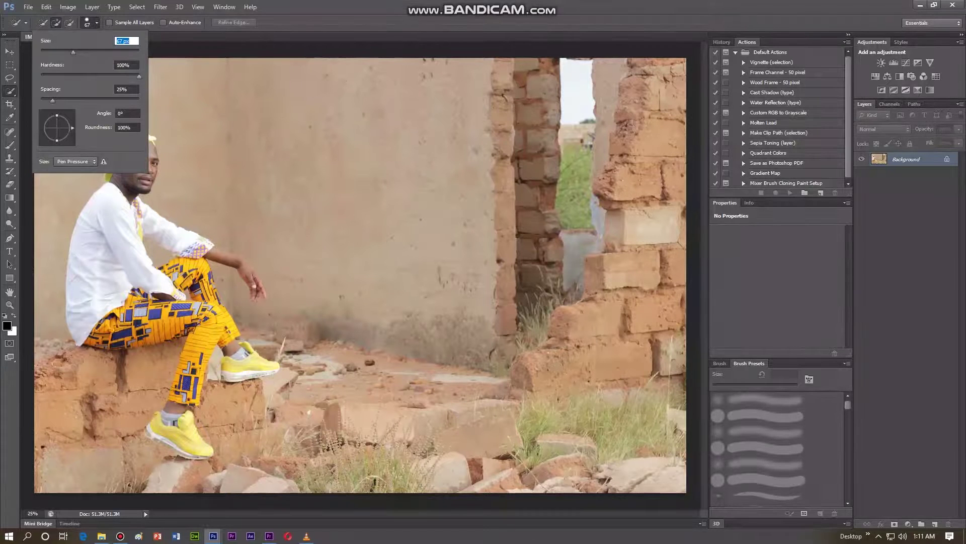
pyautogui.press('Return')
# - Paint a selection over the man's cap, face, collar, trousers, thigh and knee
pyautogui.moveTo(132, 136); pyautogui.dragTo(101, 322)
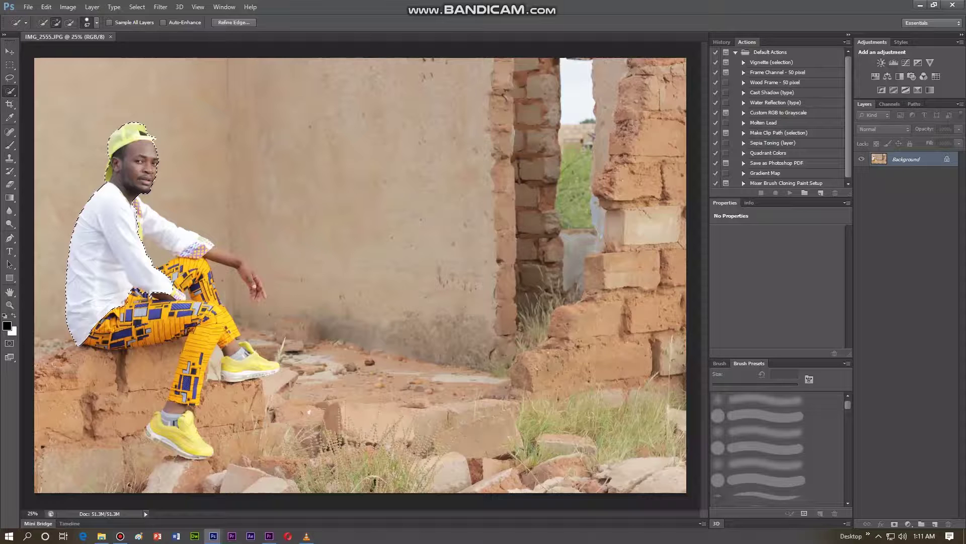
pyautogui.moveTo(183, 315)
pyautogui.mouseDown()
pyautogui.moveTo(109, 341)
pyautogui.moveTo(194, 314)
pyautogui.mouseUp()
pyautogui.moveTo(169, 273)
pyautogui.mouseDown()
pyautogui.moveTo(222, 312)
pyautogui.moveTo(251, 361)
pyautogui.mouseUp()
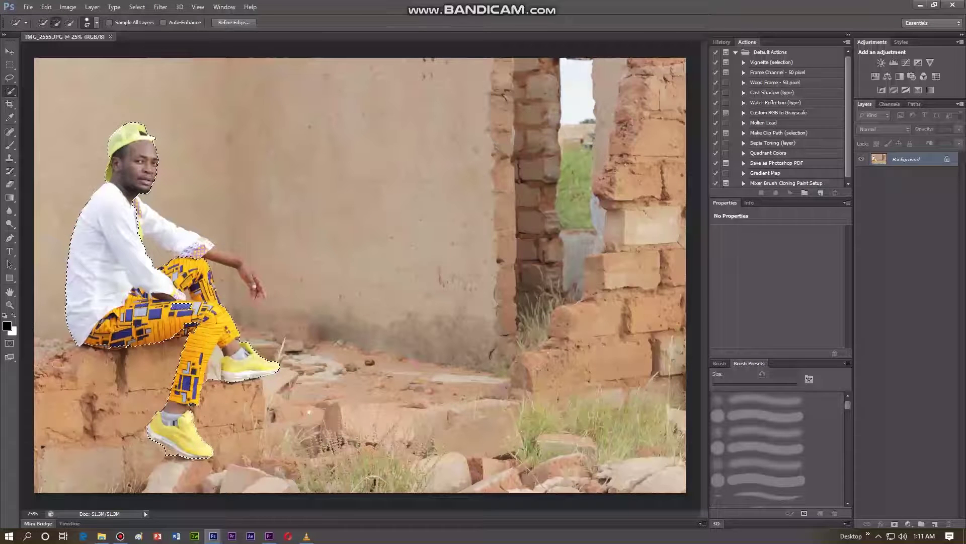
# - Set the view zoom to 32%, then to 26.45%
pyautogui.click(32, 513)
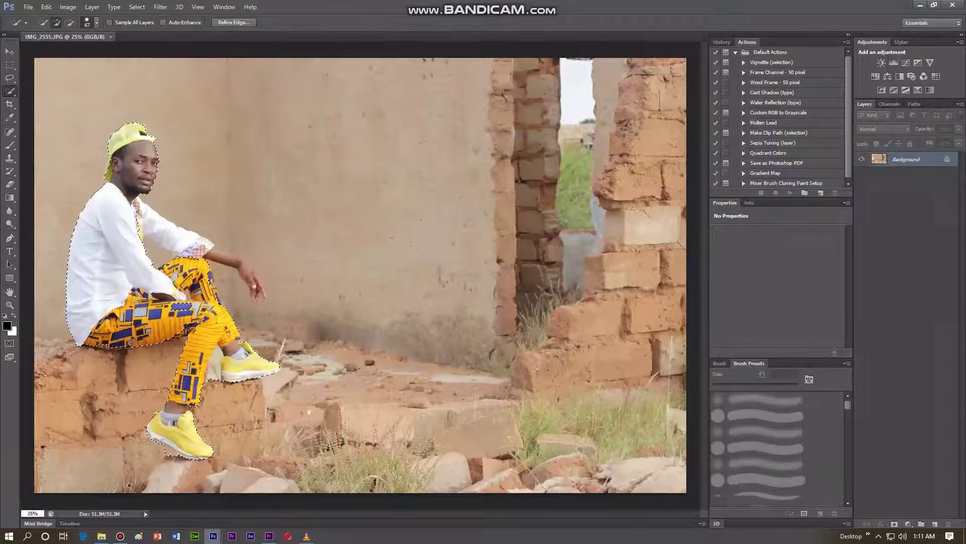
pyautogui.rightClick(147, 404)
pyautogui.press('Escape')
pyautogui.click(32, 513)
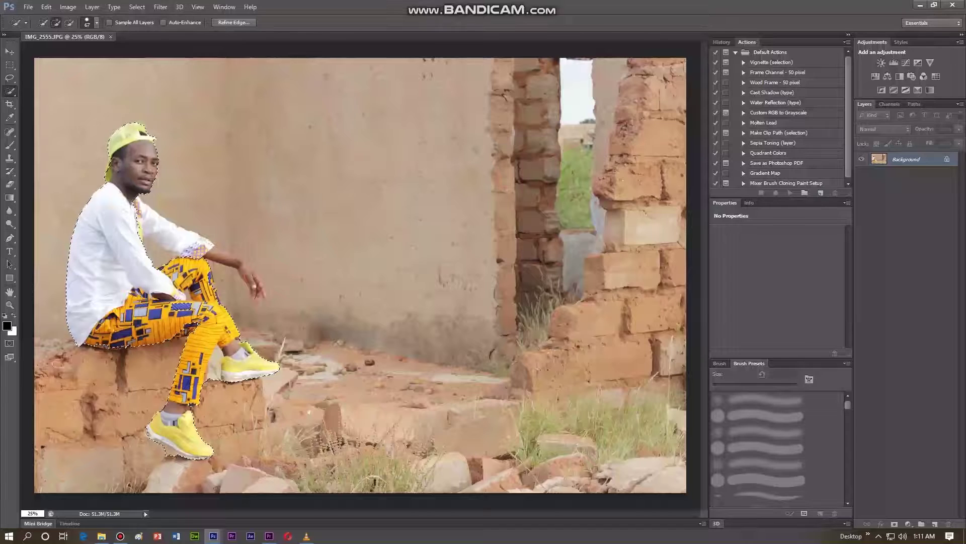
pyautogui.write('32')
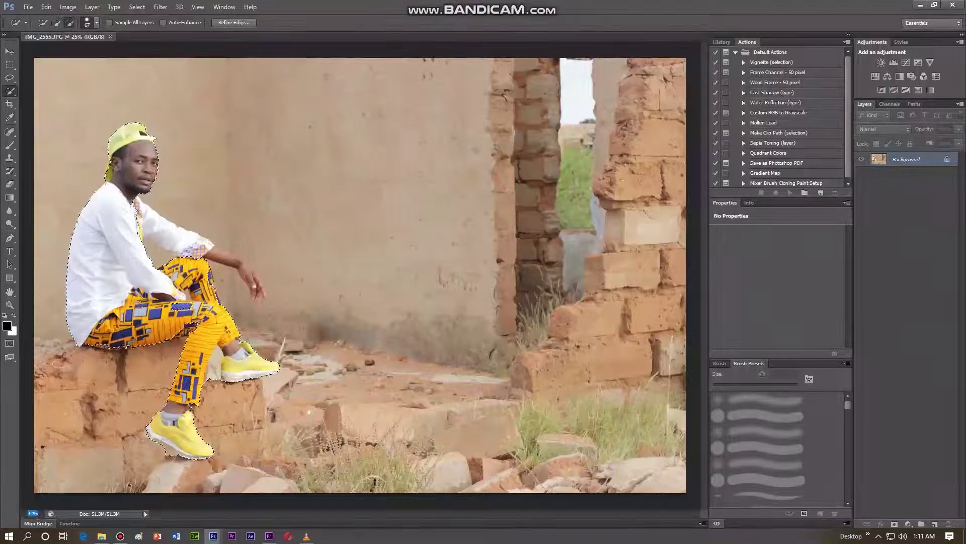
pyautogui.press('Return')
pyautogui.write('26.45')
pyautogui.press('Return')
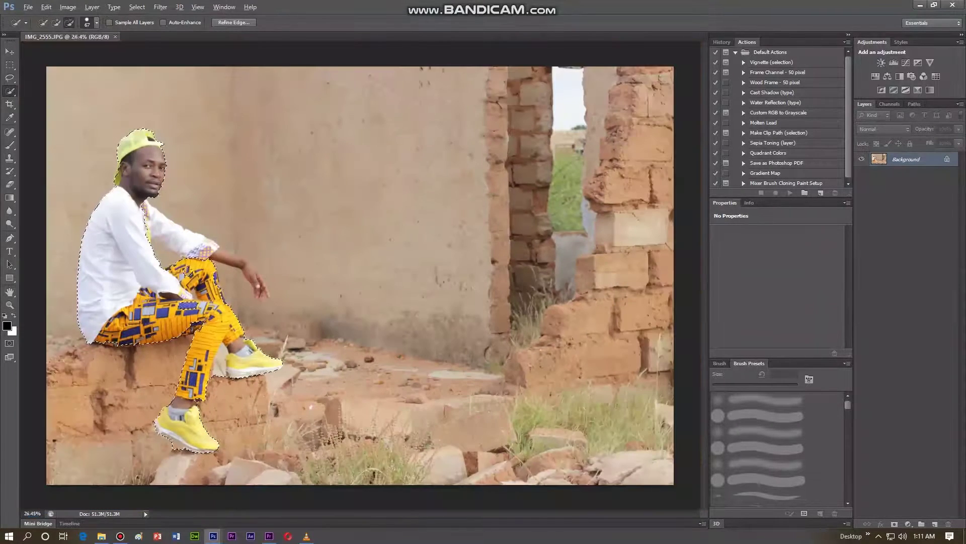
# - Add the arm and crotch area to the selection and subtract the rock below the trousers
pyautogui.scroll(5, 379, 456)
pyautogui.click(379, 455)
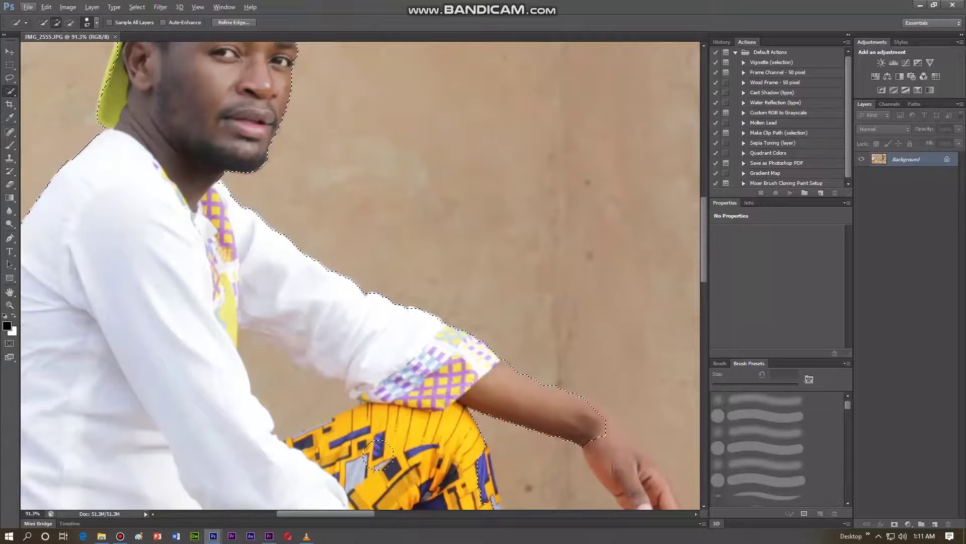
pyautogui.scroll(-3, 379, 455)
pyautogui.scroll(2, 307, 275)
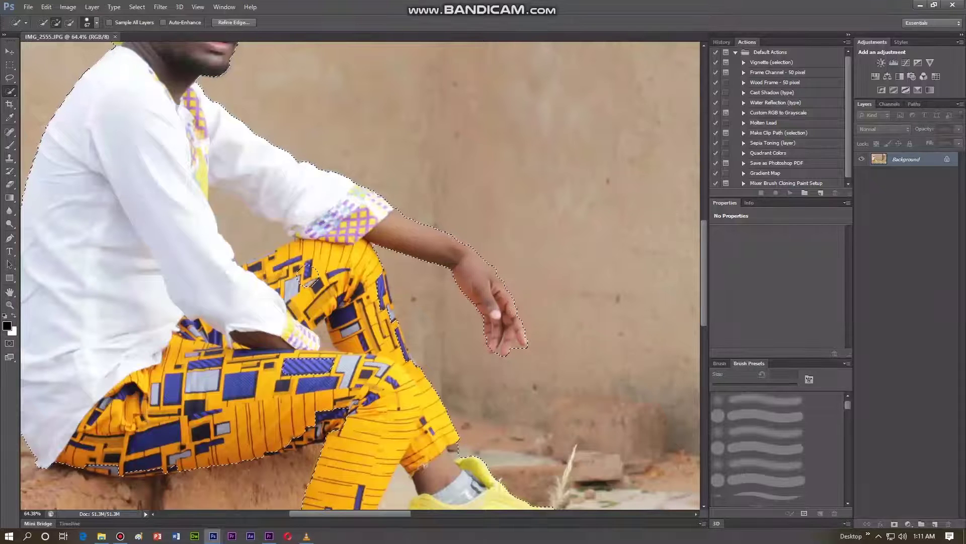
pyautogui.press('alt')
pyautogui.click(317, 420)
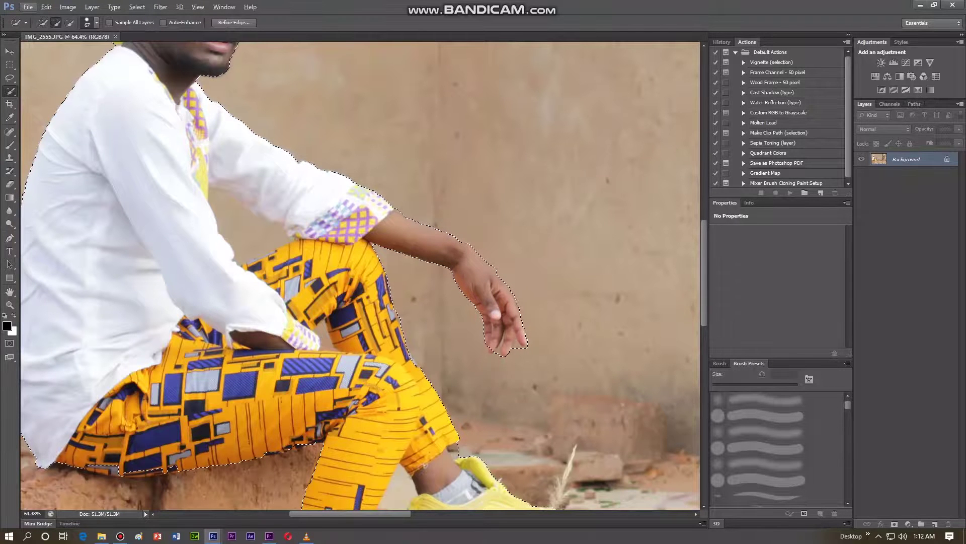
pyautogui.keyDown('alt'); pyautogui.click(236, 486); pyautogui.keyUp('alt')
pyautogui.click(327, 420)
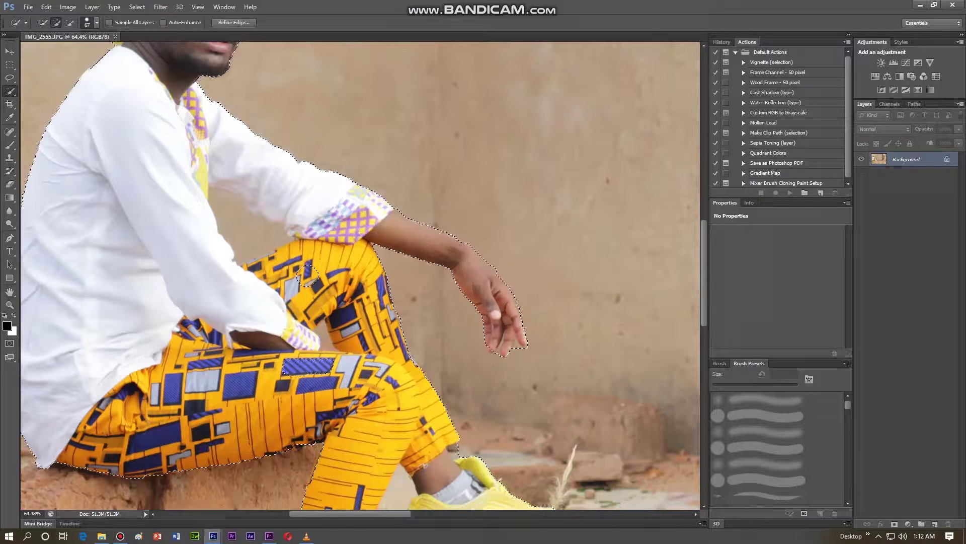
# - Zoom to the raised shoe and shrink the Quick Selection brush to 36 px
pyautogui.scroll(-3, 310, 275)
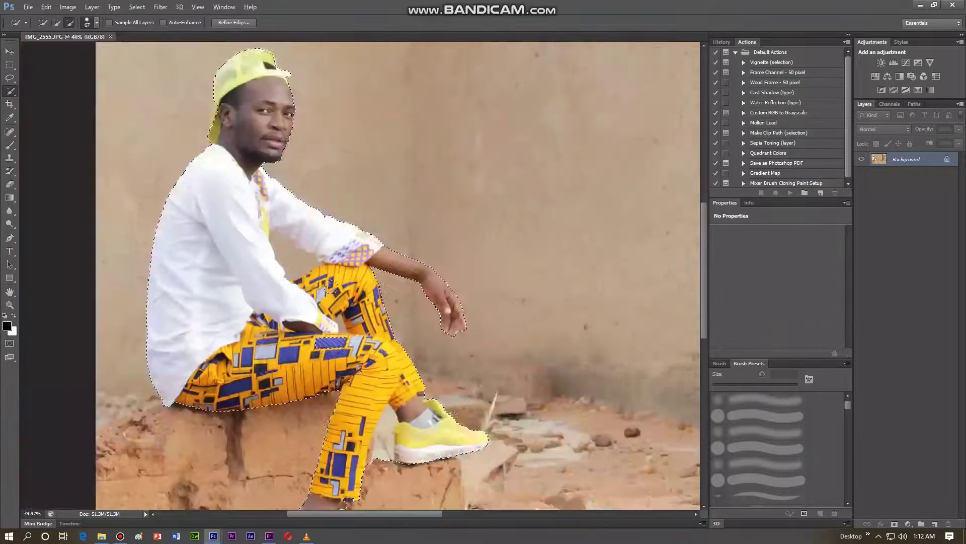
pyautogui.scroll(2, 337, 265)
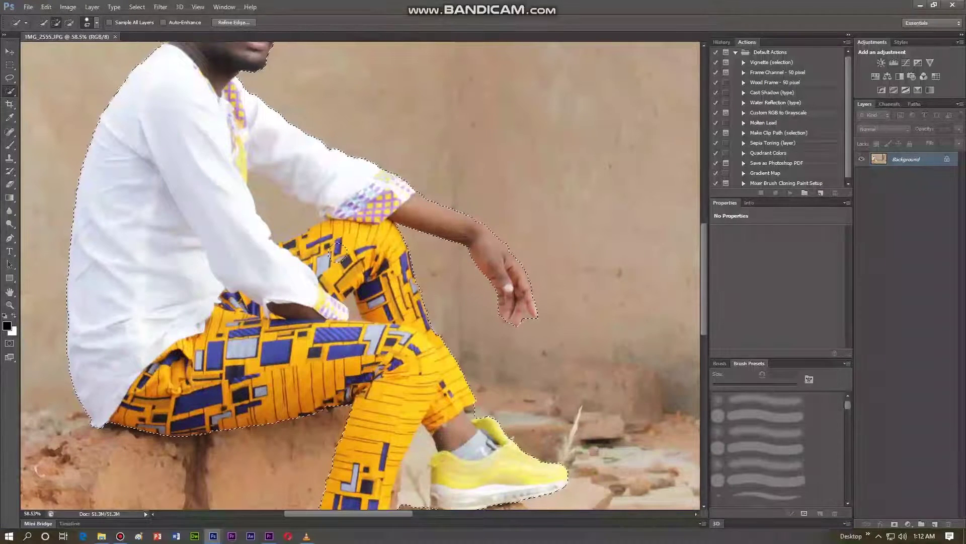
pyautogui.scroll(-3, 360, 276)
pyautogui.scroll(1, 359, 276)
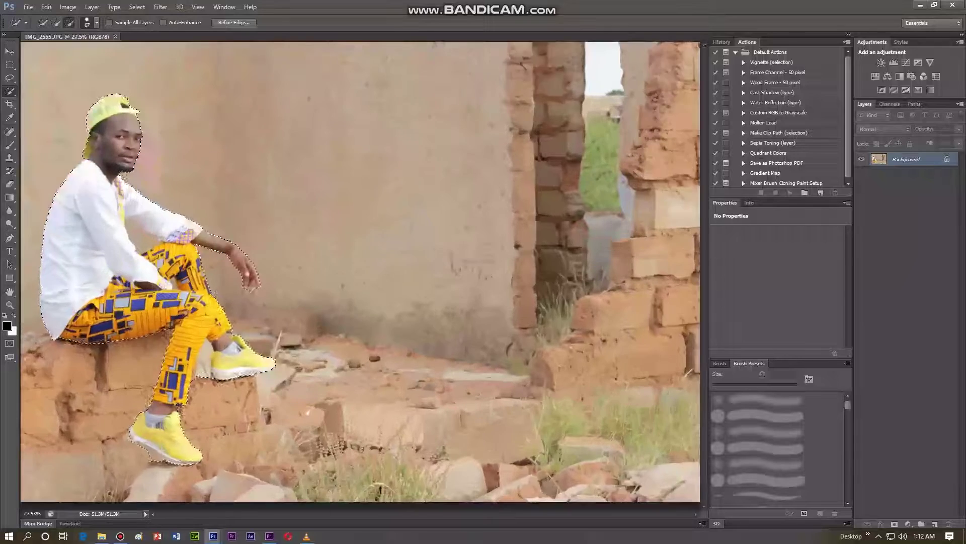
pyautogui.scroll(5, 151, 388)
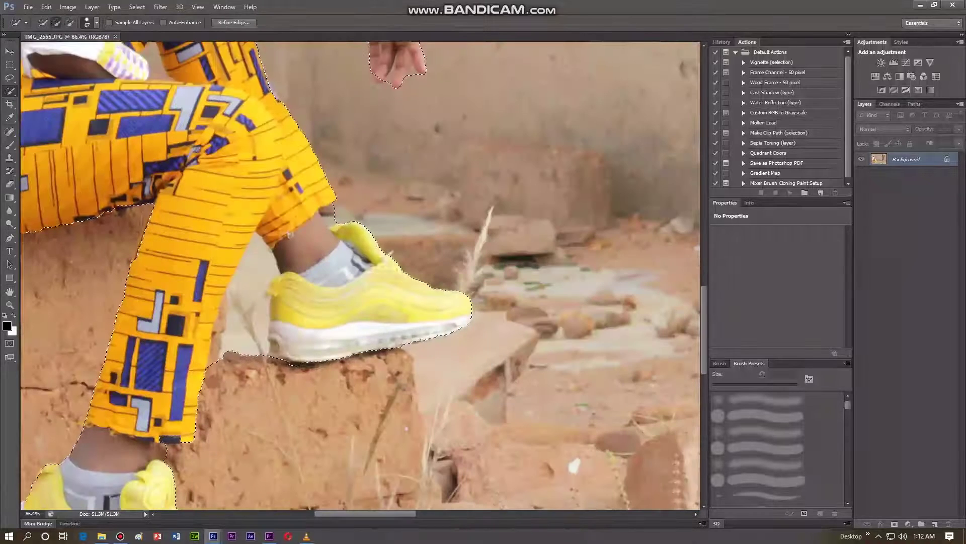
pyautogui.click(95, 22)
pyautogui.moveTo(73, 52); pyautogui.dragTo(58, 52)
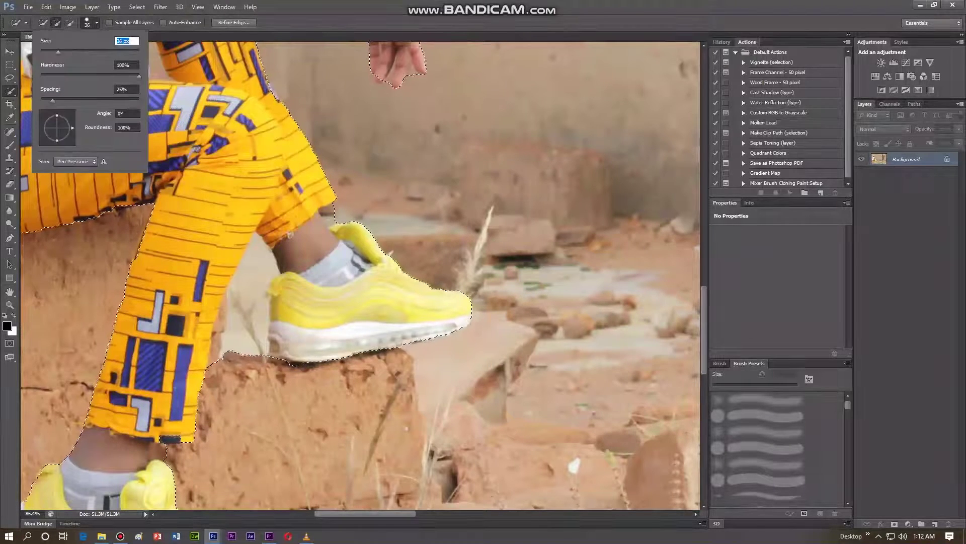
pyautogui.click(234, 375)
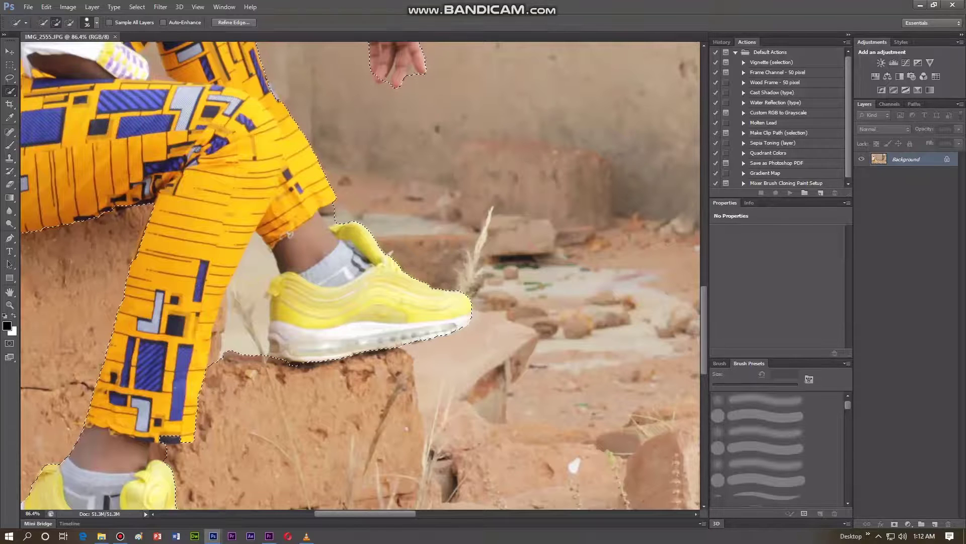
# - In Subtract mode, paint out the background wedge between the leg and the shoe
pyautogui.keyDown('alt'); pyautogui.click(242, 355); pyautogui.keyUp('alt')
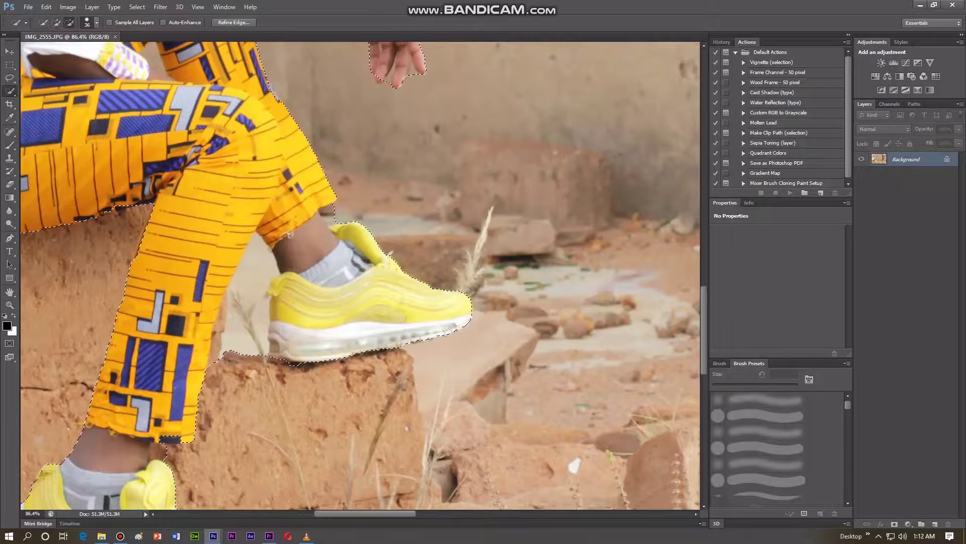
pyautogui.moveTo(222, 350); pyautogui.dragTo(251, 262)
pyautogui.scroll(1, 257, 236)
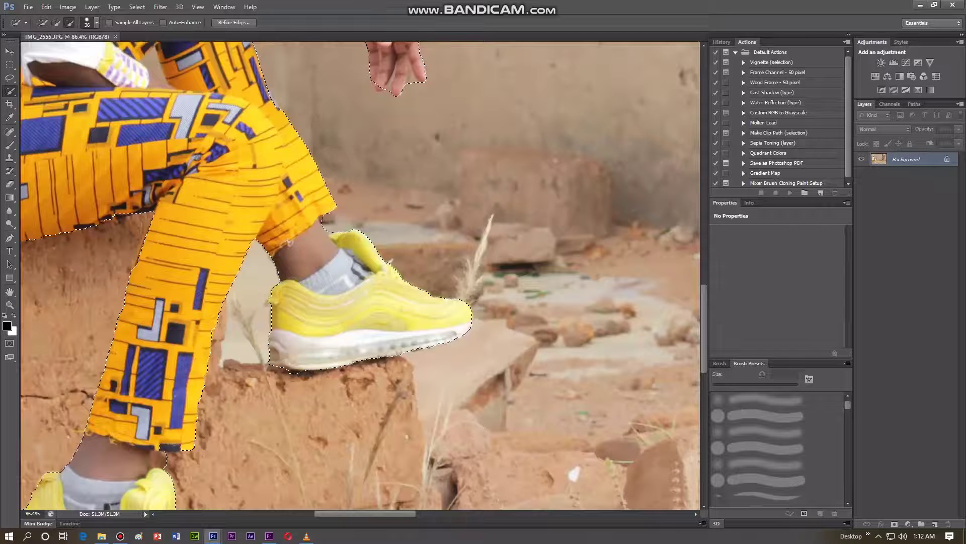
pyautogui.click(97, 22)
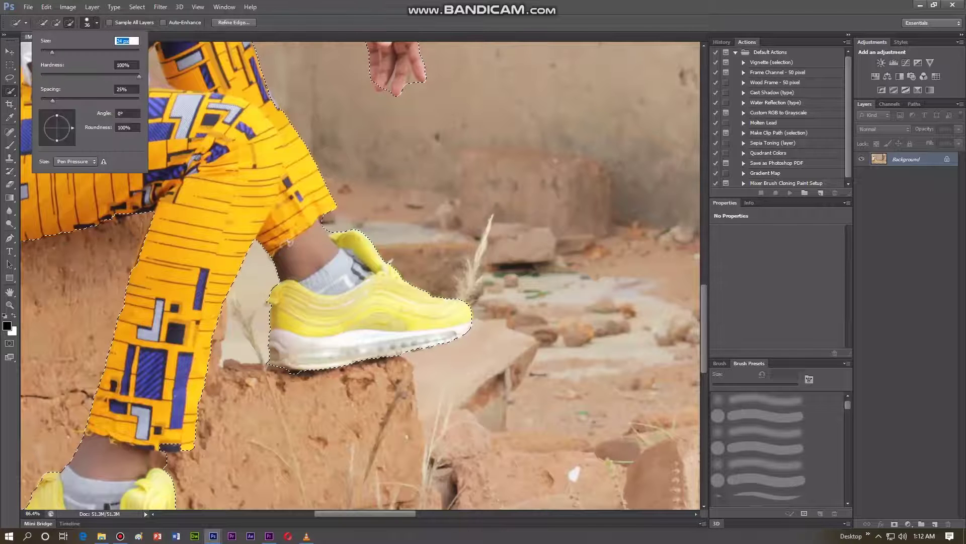
pyautogui.press('Return')
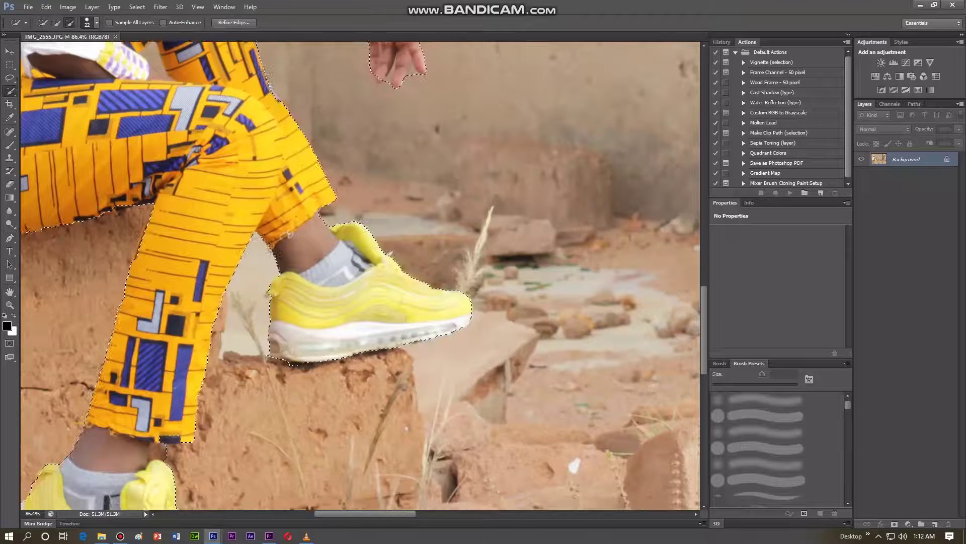
pyautogui.scroll(2, 360, 276)
# - With a 12 px brush in Add mode, extend the selection along the knee and sleeve
pyautogui.scroll(2, 360, 275)
pyautogui.scroll(3, 360, 276)
pyautogui.scroll(1, 360, 276)
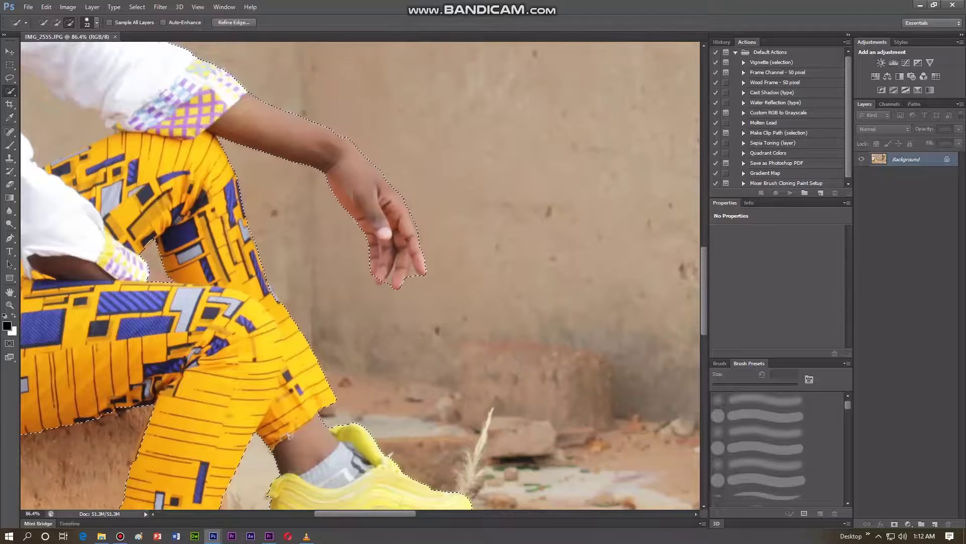
pyautogui.click(97, 22)
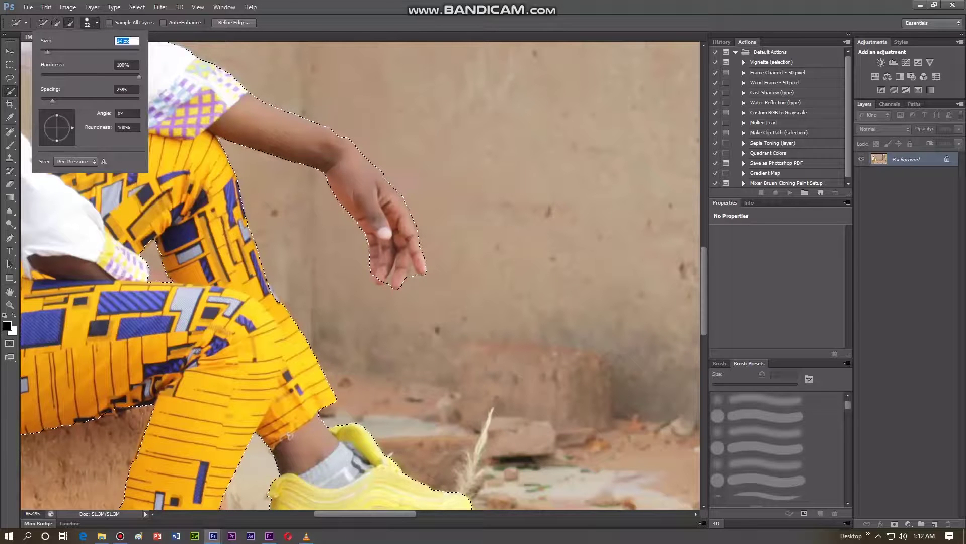
pyautogui.press('Return')
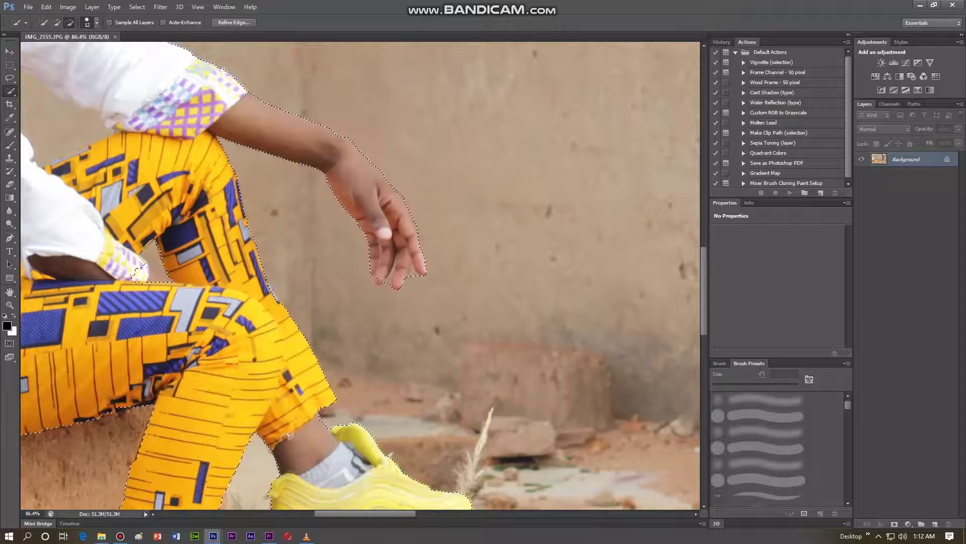
pyautogui.click(56, 22)
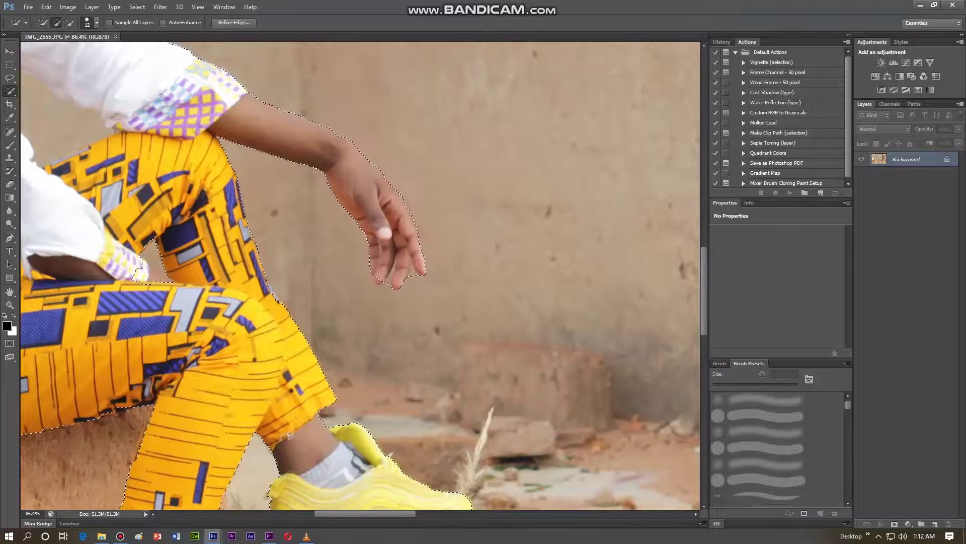
pyautogui.moveTo(151, 279); pyautogui.dragTo(164, 272)
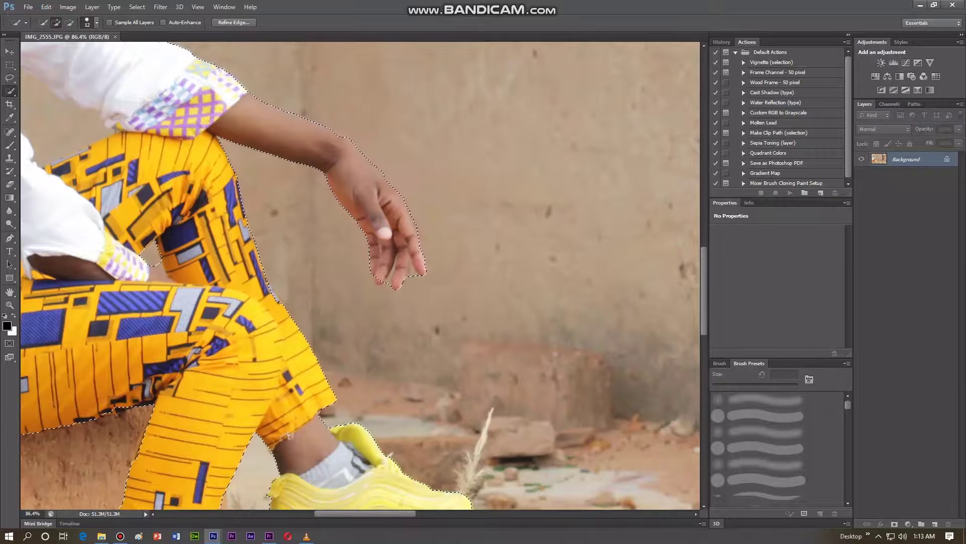
# - Set the brush to 5 px and subtract the wall in the knee gap
pyautogui.click(93, 22)
pyautogui.write('5')
pyautogui.press('Return')
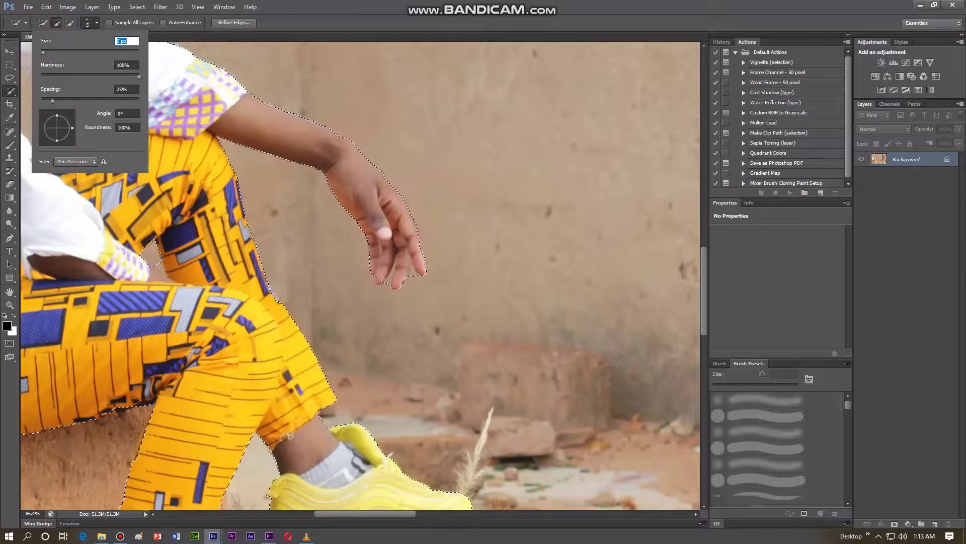
pyautogui.click(96, 22)
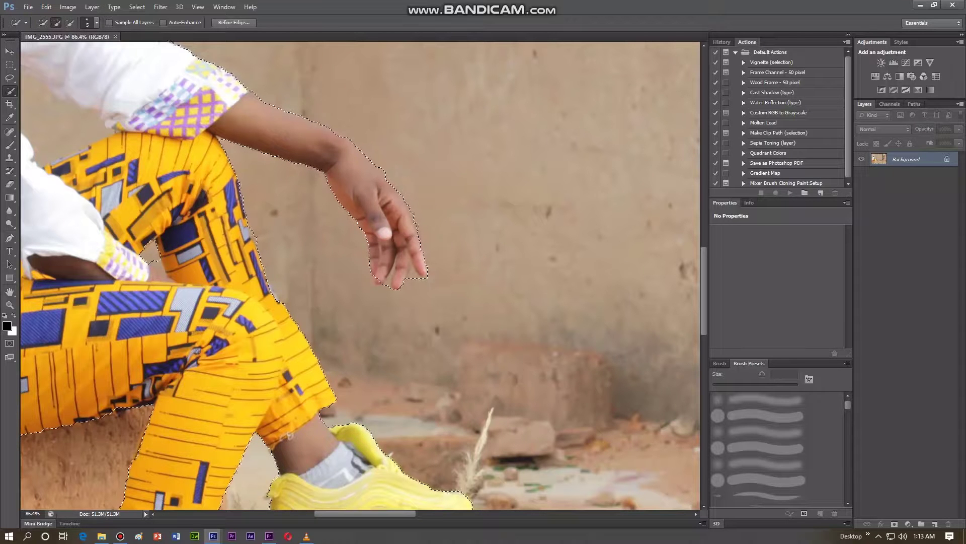
pyautogui.press('alt')
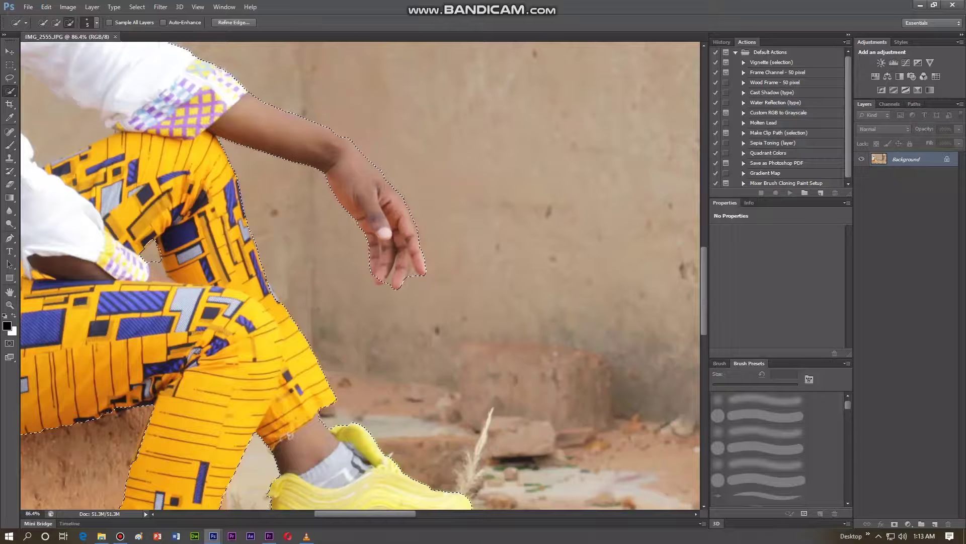
pyautogui.click(159, 269)
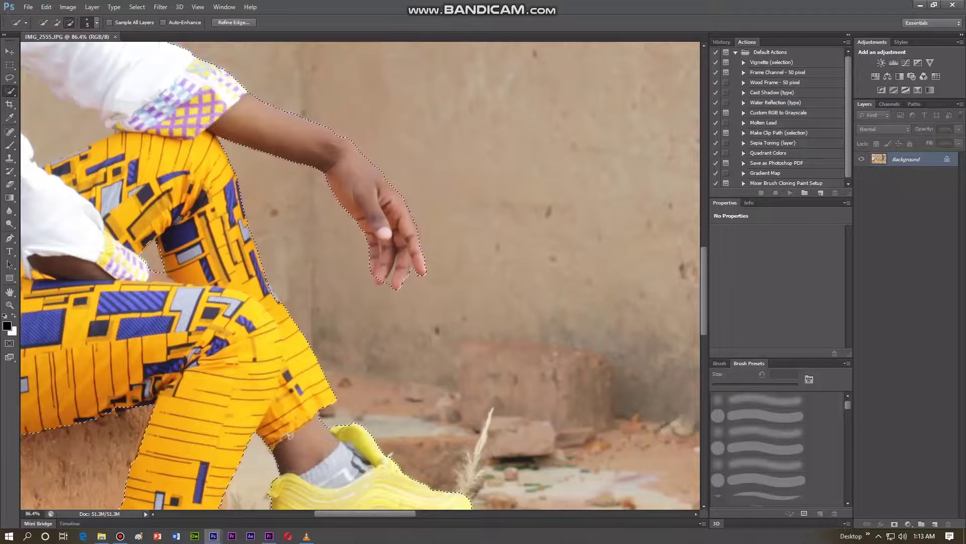
# - Remove the background between the fingers and refine the selection edge around them
pyautogui.scroll(4, 384, 283)
pyautogui.scroll(2, 383, 283)
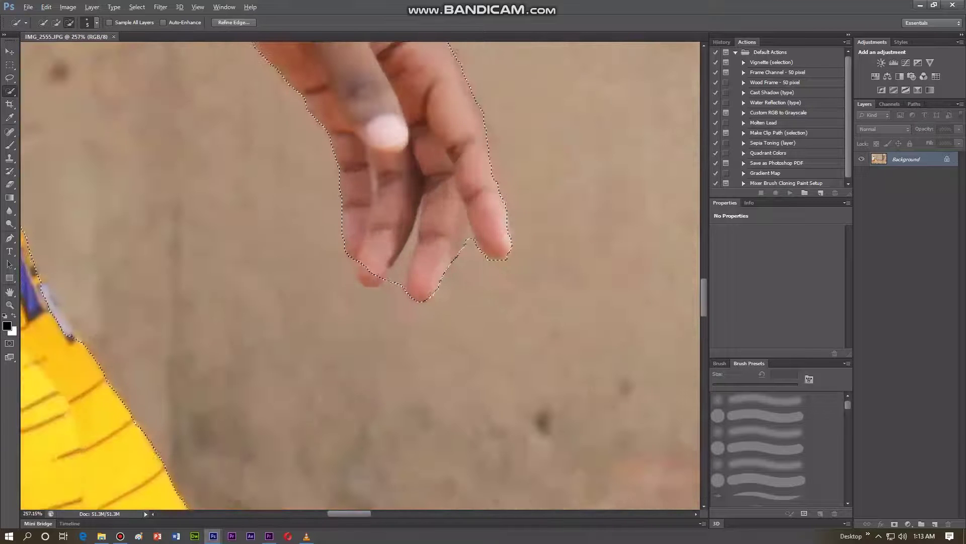
pyautogui.click(397, 269)
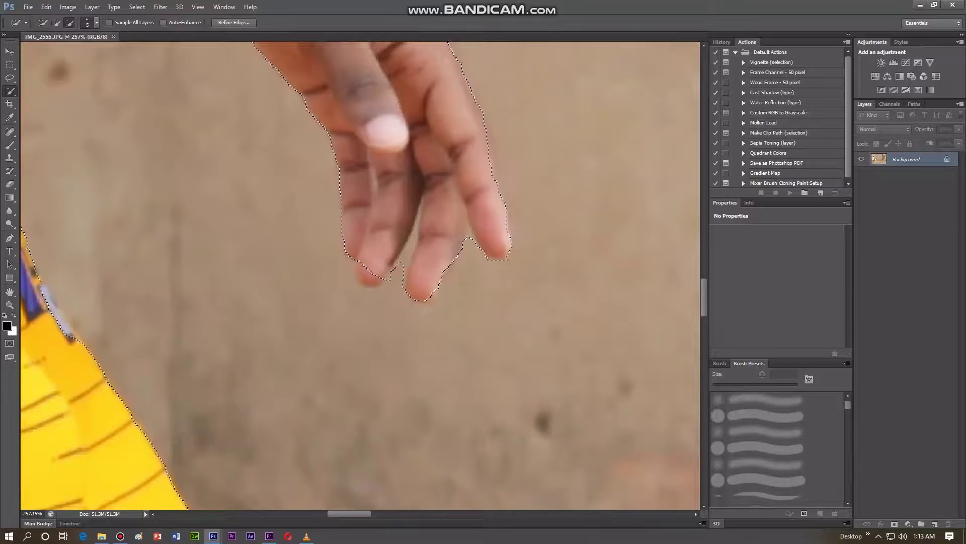
pyautogui.click(407, 249)
pyautogui.press('alt')
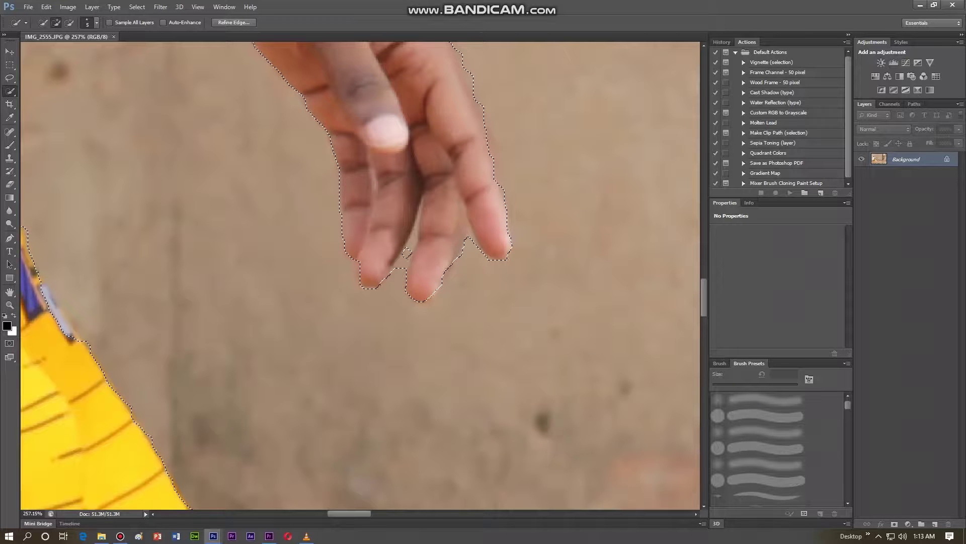
pyautogui.keyDown('alt'); pyautogui.click(407, 252); pyautogui.keyUp('alt')
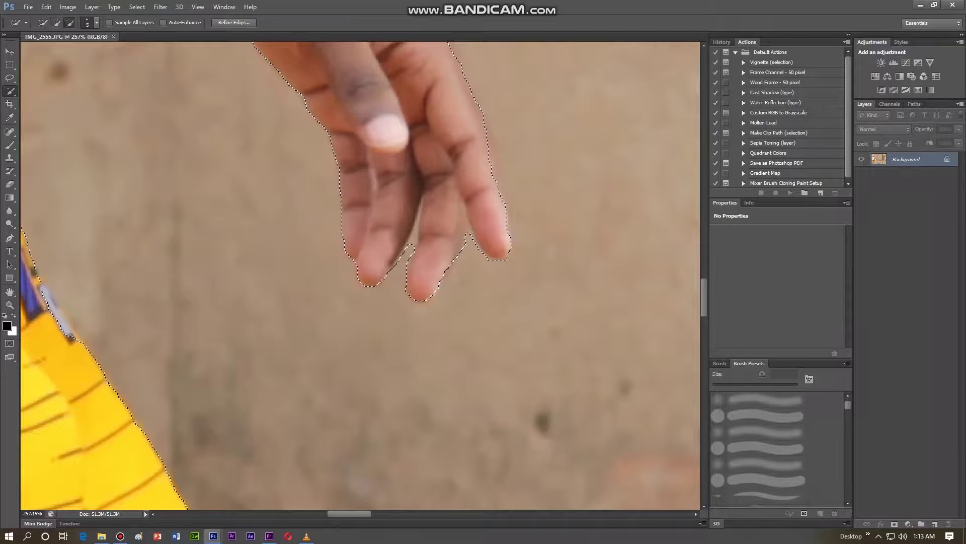
pyautogui.keyDown('alt'); pyautogui.click(412, 234); pyautogui.keyUp('alt')
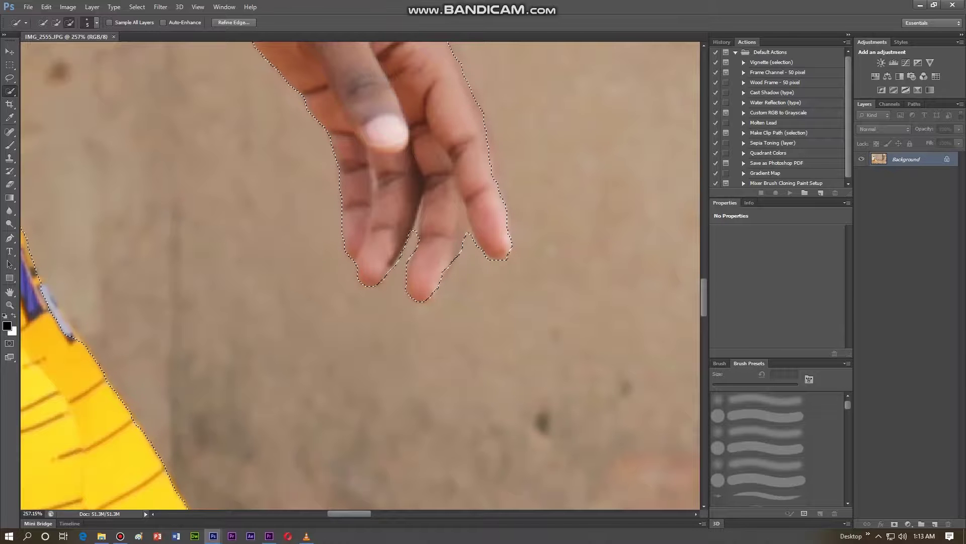
# - Subtract the wall patch between the shirt and the raised arm from the selection
pyautogui.scroll(-5, 494, 276)
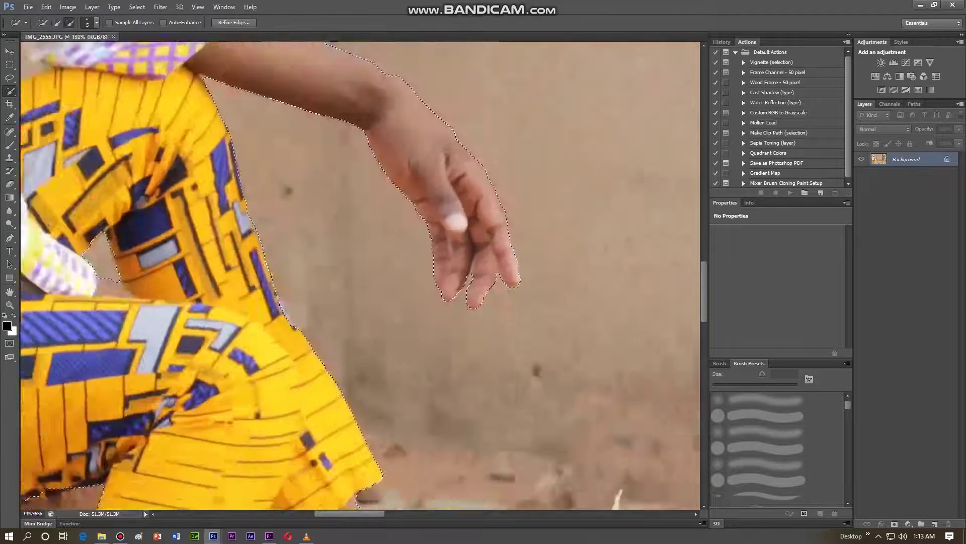
pyautogui.scroll(-3, 494, 276)
pyautogui.scroll(5, 494, 276)
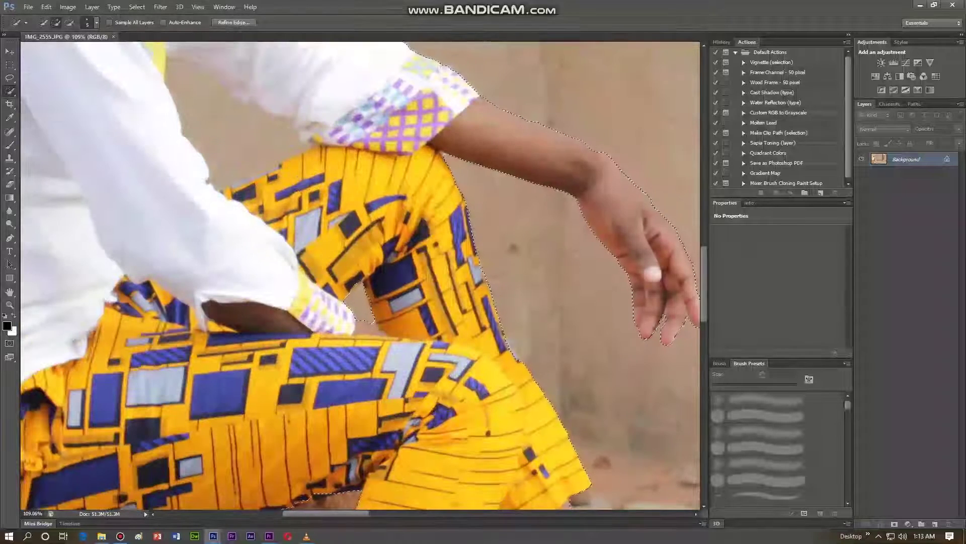
pyautogui.moveTo(196, 99)
pyautogui.mouseDown()
pyautogui.moveTo(214, 132)
pyautogui.moveTo(177, 68)
pyautogui.moveTo(181, 59)
pyautogui.mouseUp()
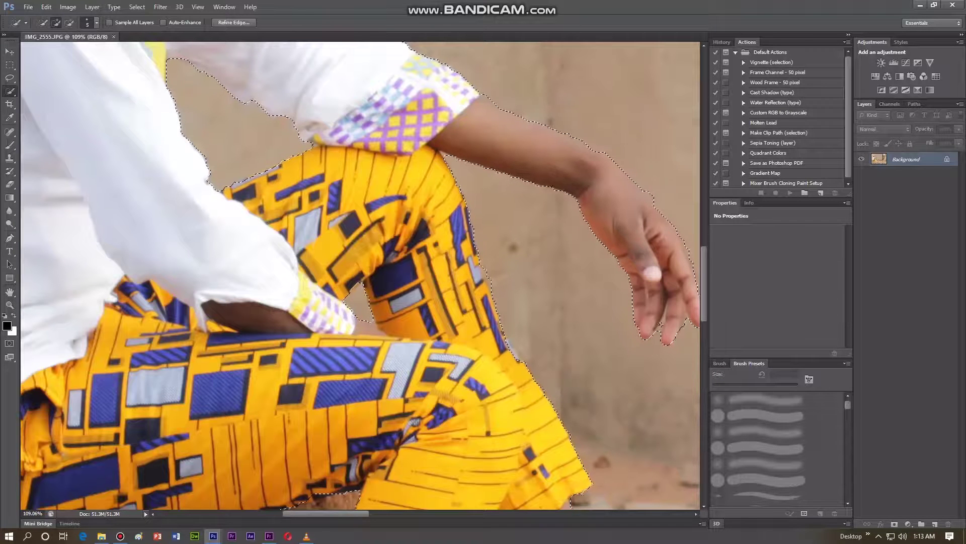
# - Zoom out to fit the whole photo and check the full selection
pyautogui.scroll(-3, 352, 276)
pyautogui.scroll(-1, 353, 277)
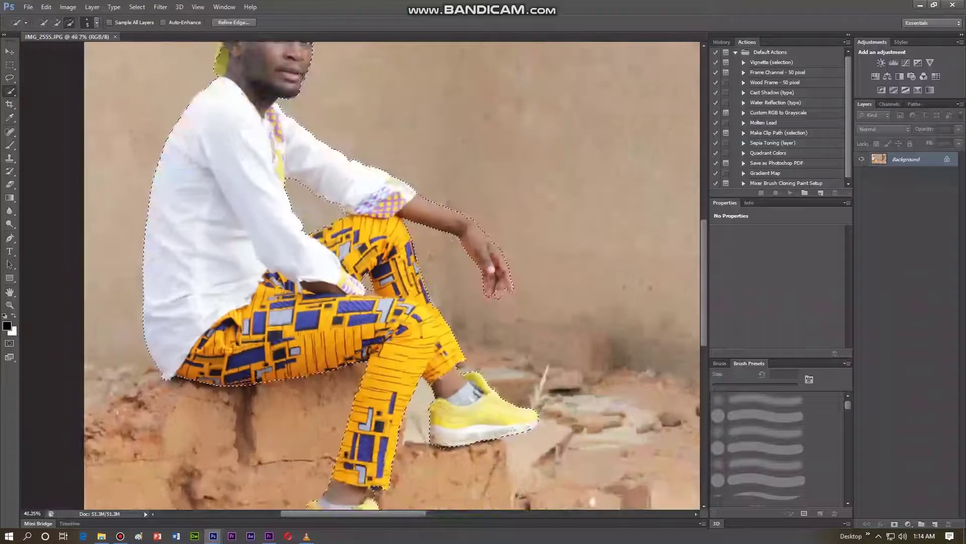
pyautogui.scroll(-1, 352, 252)
pyautogui.scroll(-1, 352, 251)
pyautogui.scroll(1, 352, 201)
pyautogui.scroll(1, 353, 202)
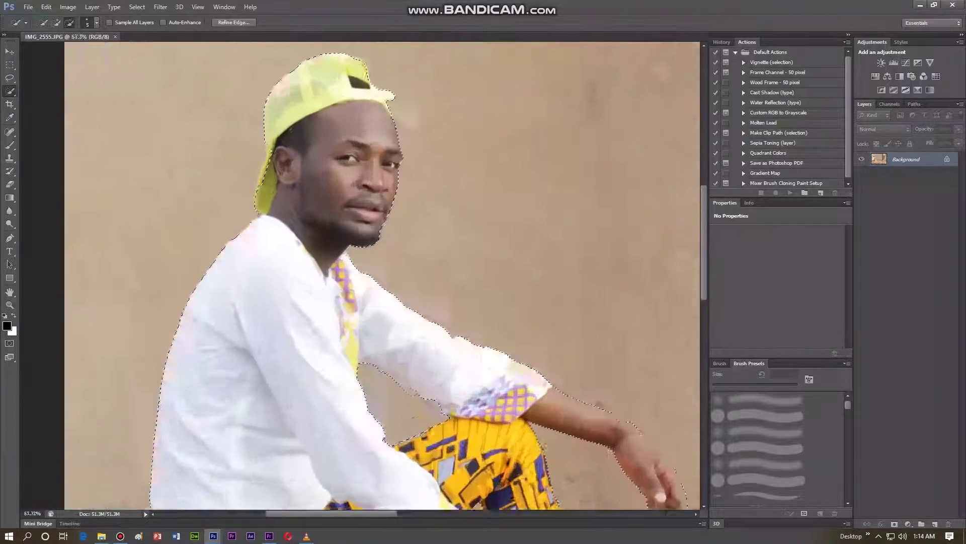
pyautogui.scroll(2, 307, 171)
pyautogui.scroll(2, 307, 171)
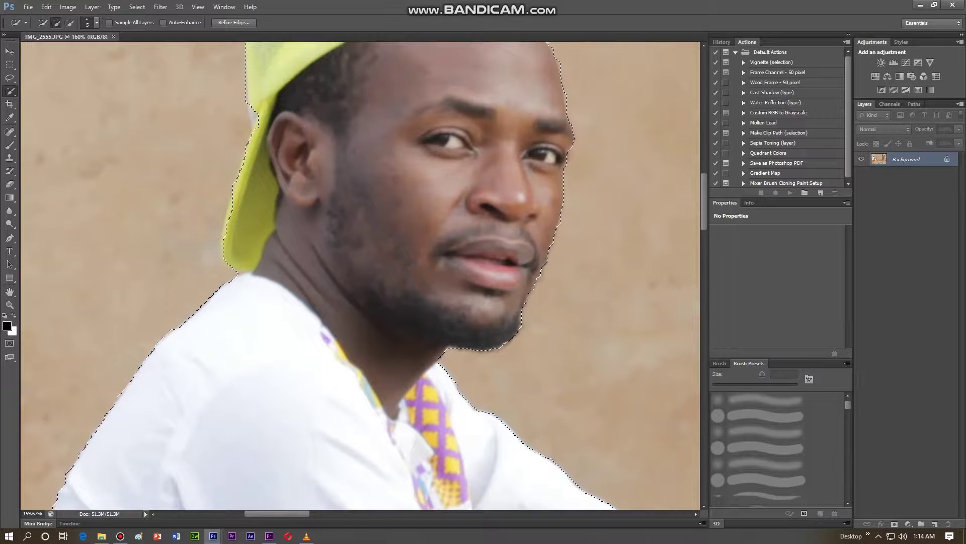
pyautogui.hotkey('ctrl', '0')
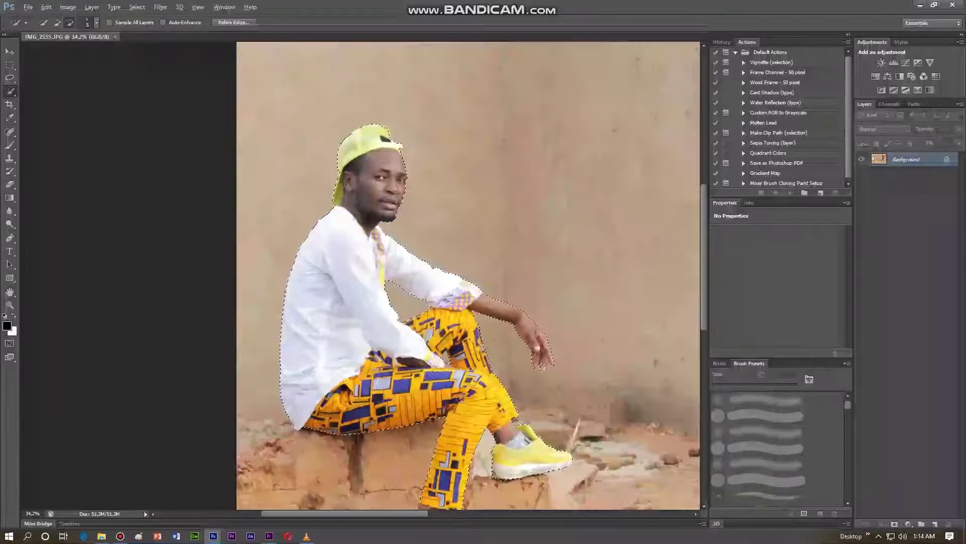
pyautogui.hotkey('ctrl', '0')
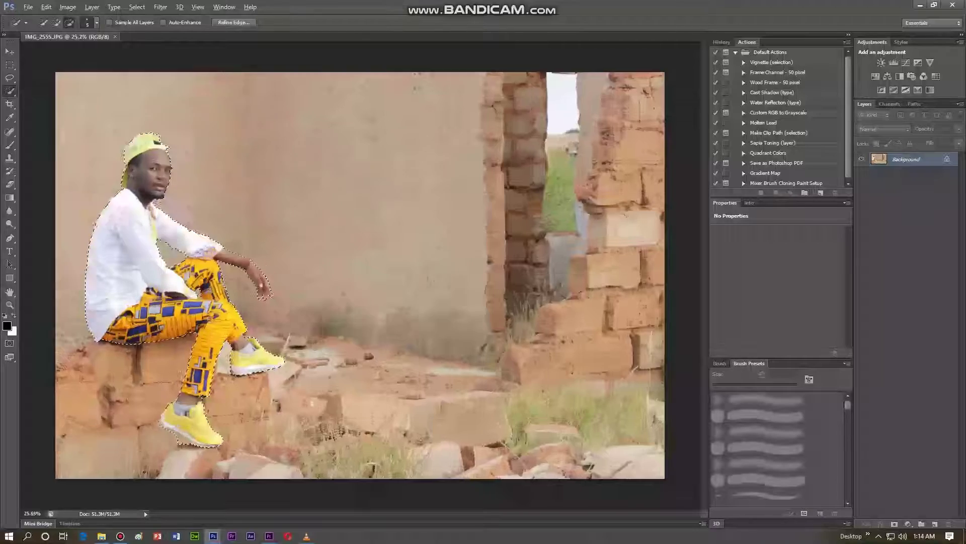
# - Subtract the dirt and wall strip beside the ankle and trim the selection along the lower shoe sole
pyautogui.scroll(2, 175, 436)
pyautogui.scroll(2, 174, 437)
pyautogui.scroll(2, 174, 436)
pyautogui.scroll(2, 174, 436)
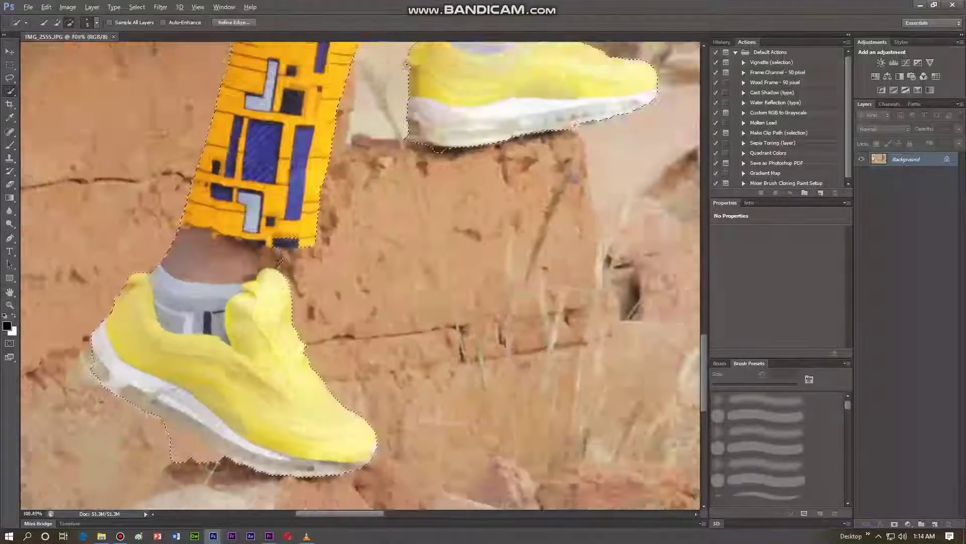
pyautogui.scroll(2, 220, 253)
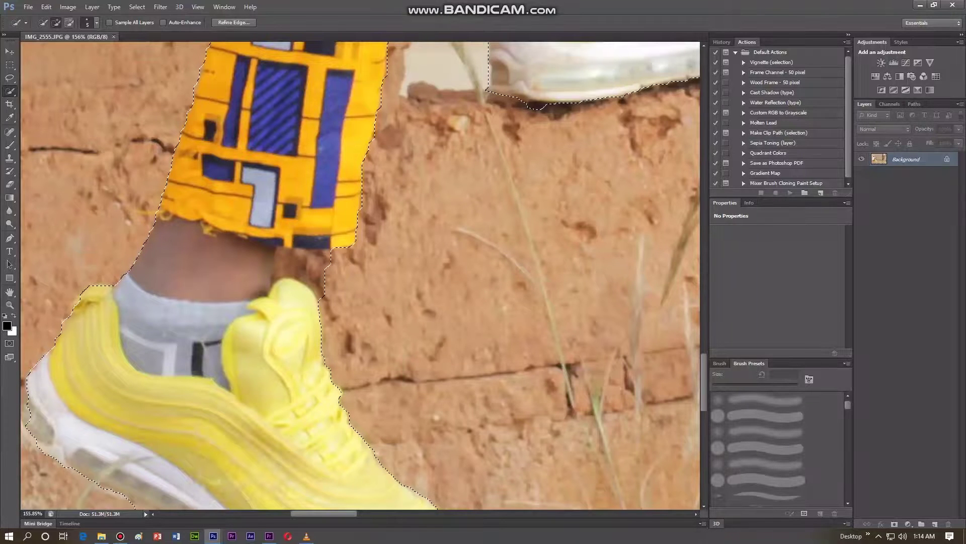
pyautogui.keyDown('alt'); pyautogui.click(316, 271); pyautogui.keyUp('alt')
pyautogui.keyDown('alt'); pyautogui.click(329, 265); pyautogui.keyUp('alt')
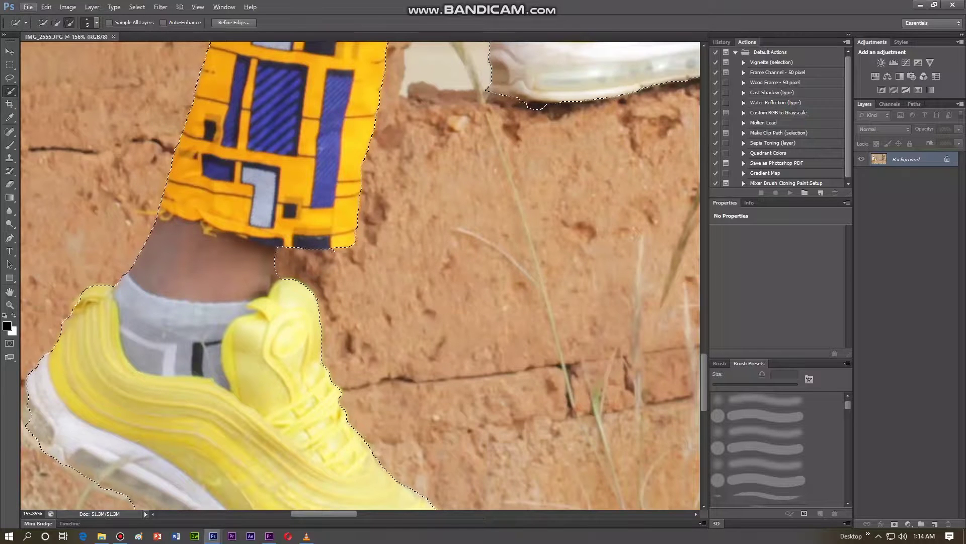
pyautogui.scroll(-3, 426, 253)
pyautogui.scroll(-1, 382, 352)
pyautogui.scroll(3, 383, 352)
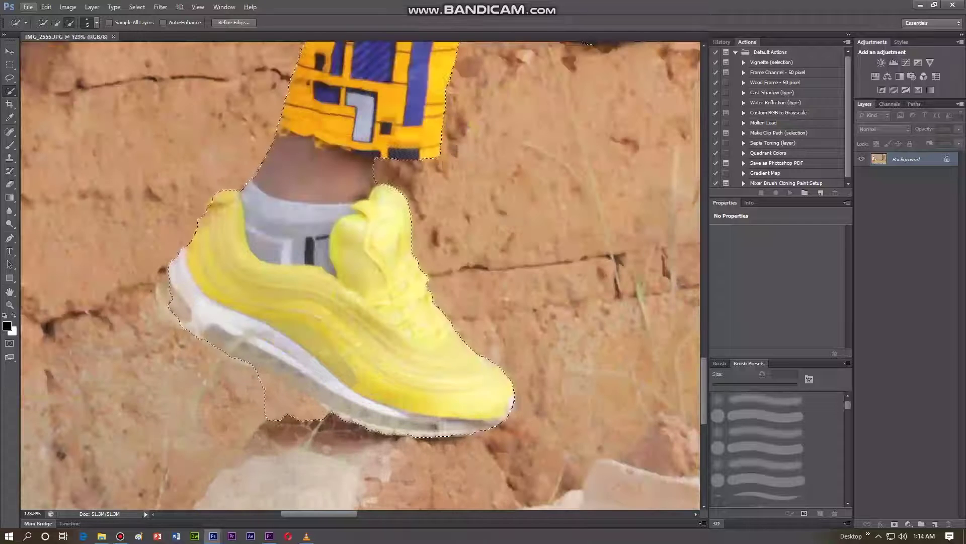
pyautogui.moveTo(272, 398); pyautogui.dragTo(302, 415)
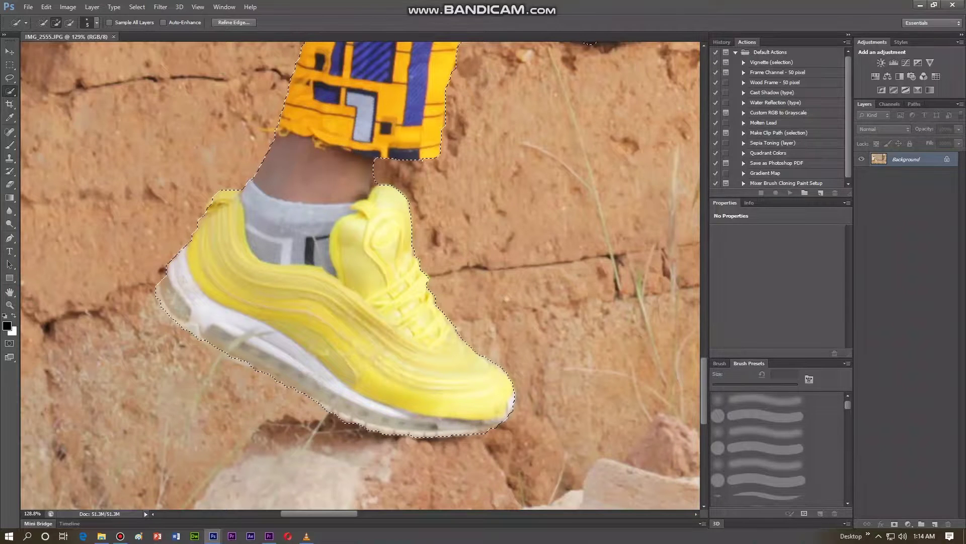
pyautogui.hotkey('ctrl', '0')
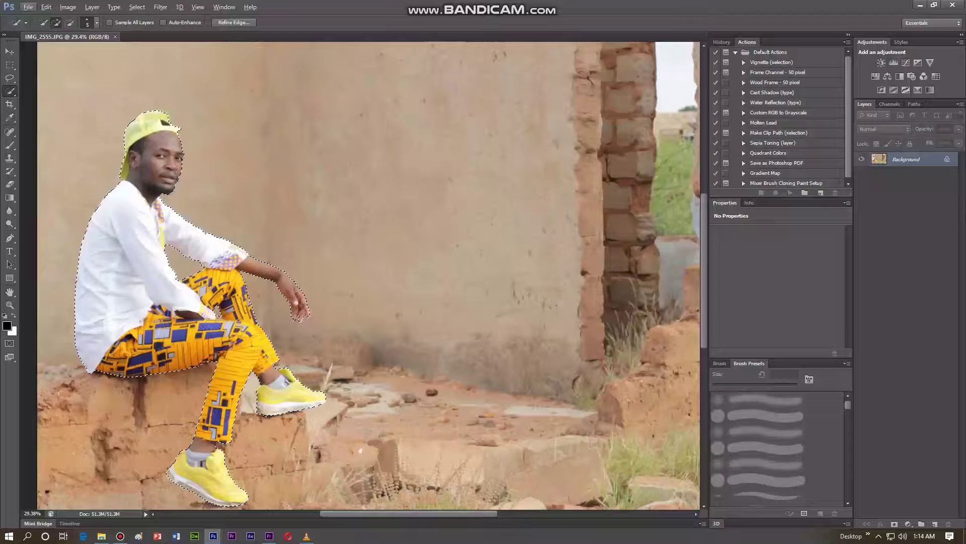
# - Cut the selected man and create a new photo-sized 72×48 in document with a transparent background
pyautogui.click(46, 7)
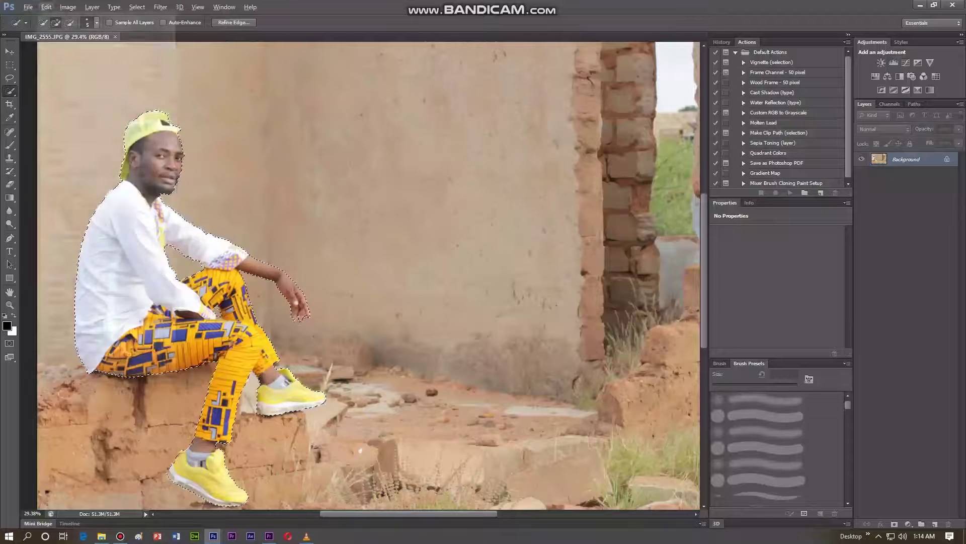
pyautogui.click(59, 65)
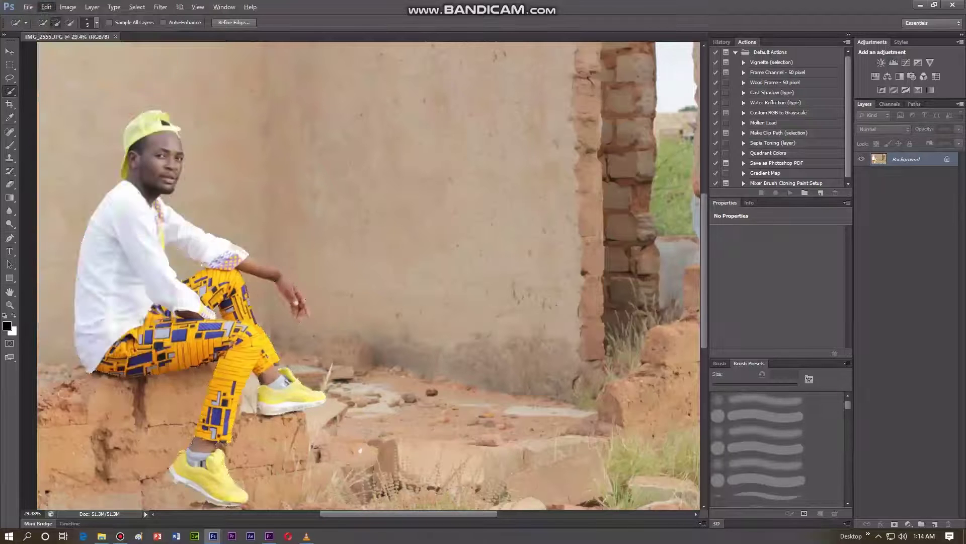
pyautogui.click(28, 7)
pyautogui.click(513, 153)
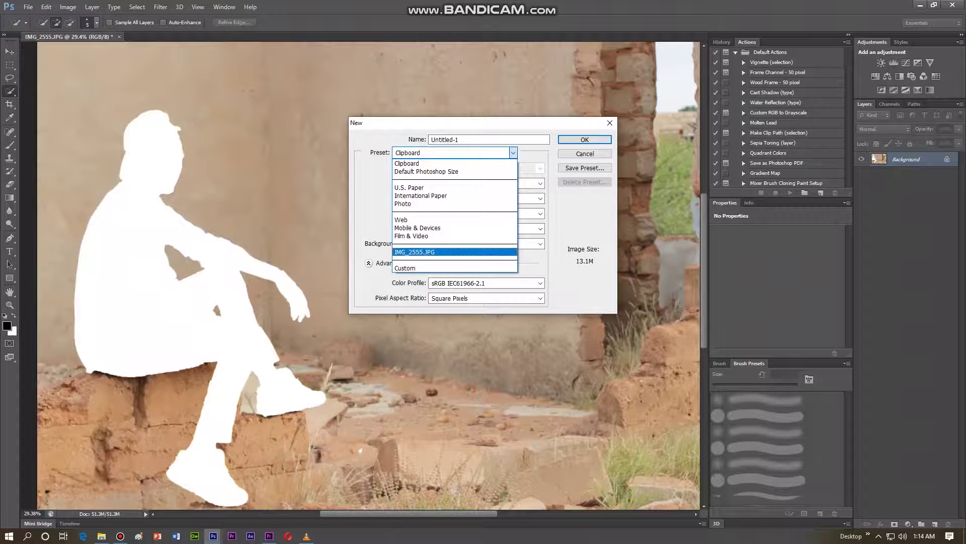
pyautogui.click(414, 252)
pyautogui.click(540, 244)
pyautogui.click(448, 270)
pyautogui.click(540, 244)
pyautogui.click(448, 271)
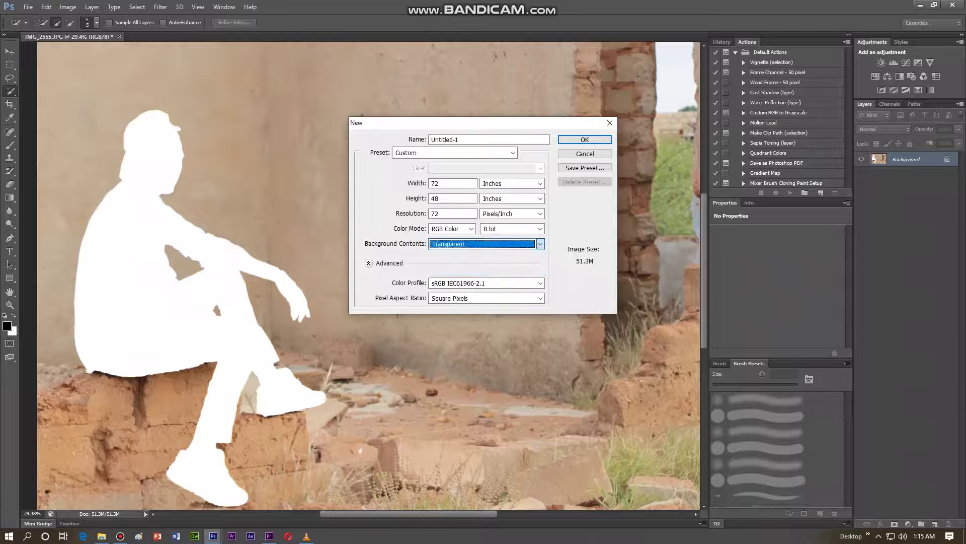
pyautogui.press('Return')
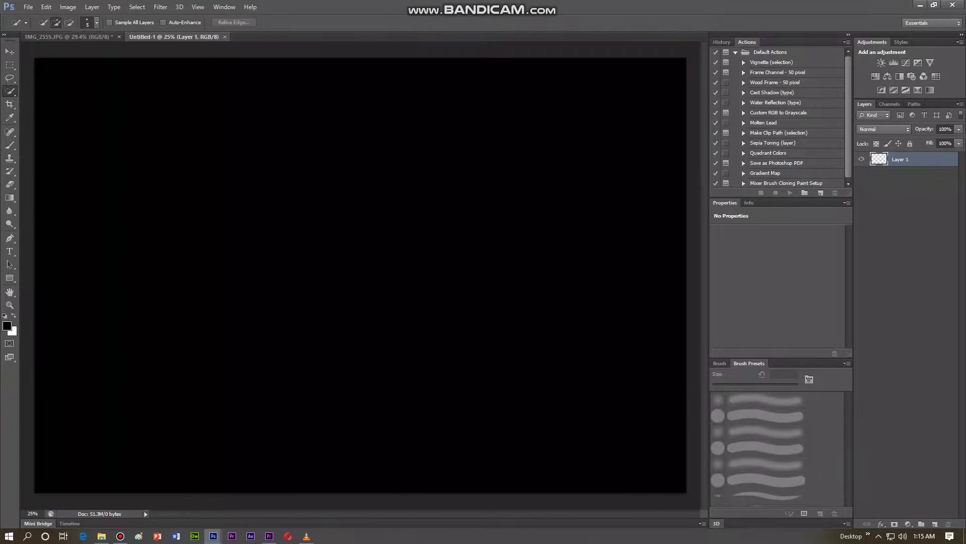
# - Paste the cut-out man into the Untitled-1 document with Edit > Paste
pyautogui.click(46, 7)
pyautogui.click(58, 94)
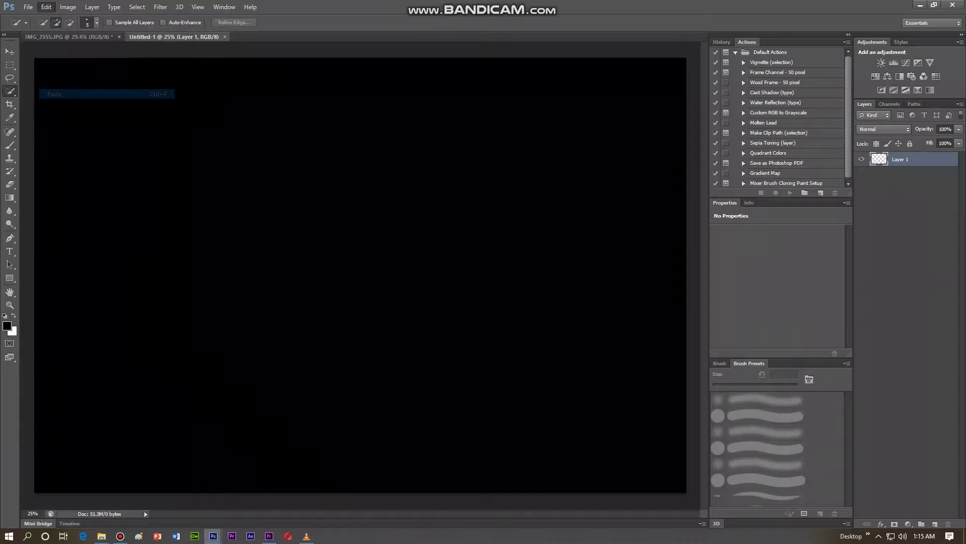